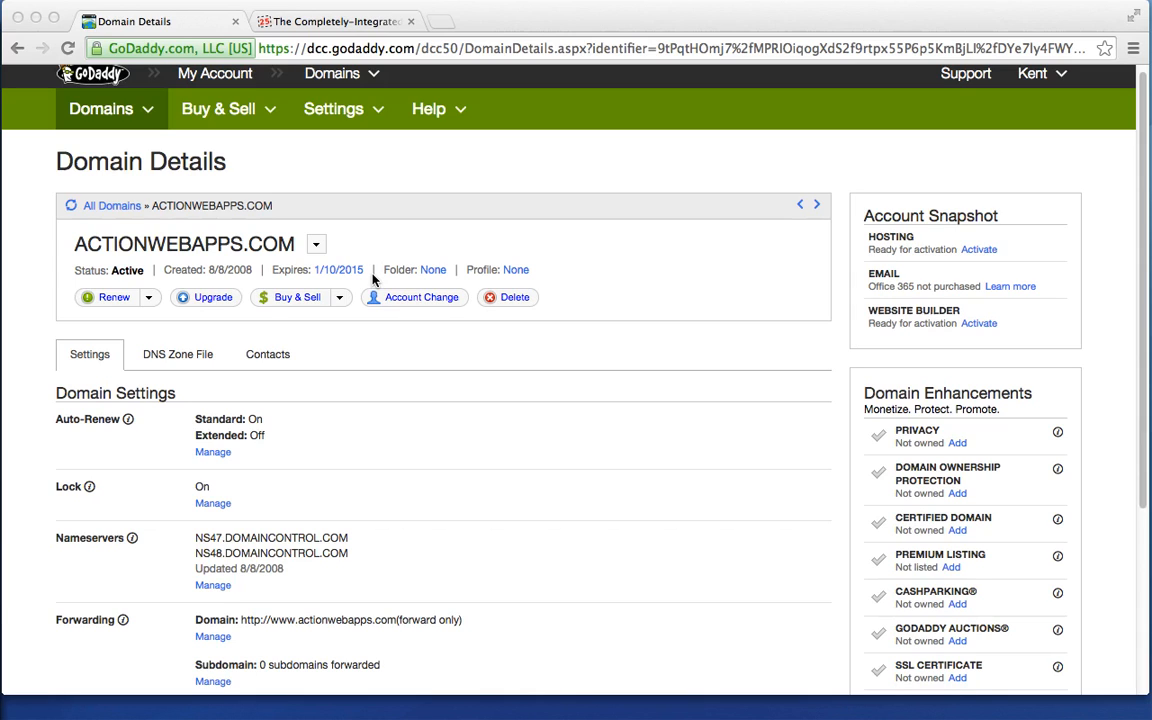
Review the domain and subdomain forwarding settings of ACTIONWEBAPPS.COM and close them without saving
scroll(372, 279, up, 1)
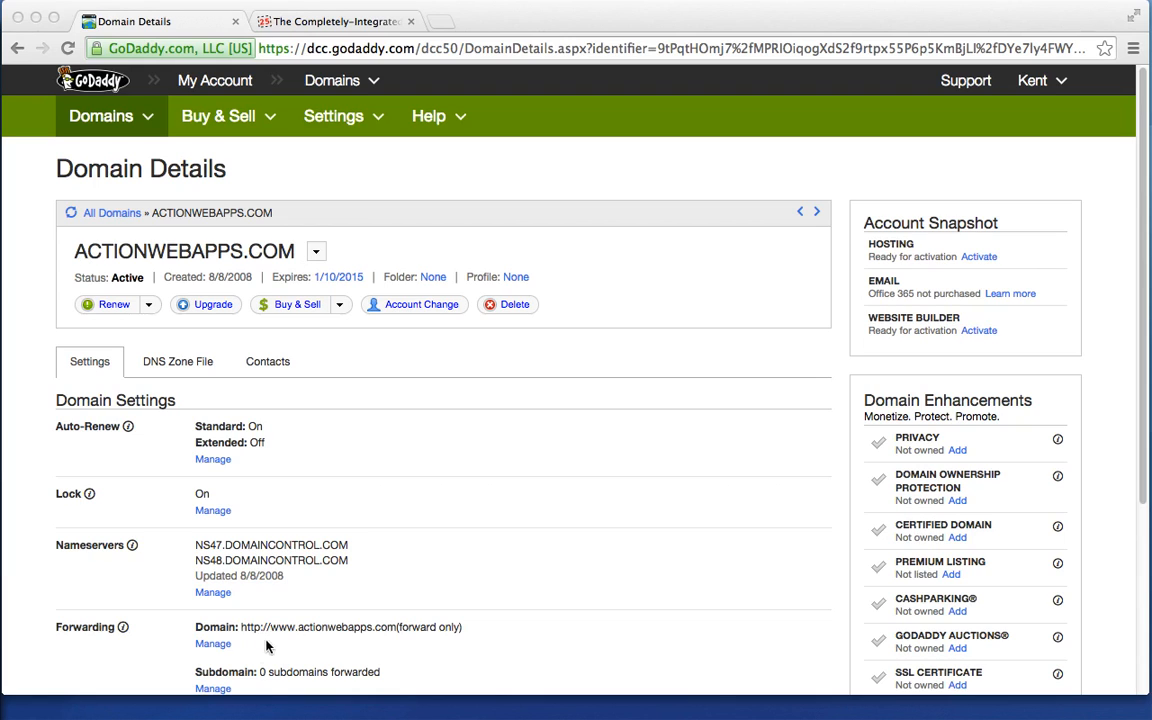
scroll(346, 550, down, 1)
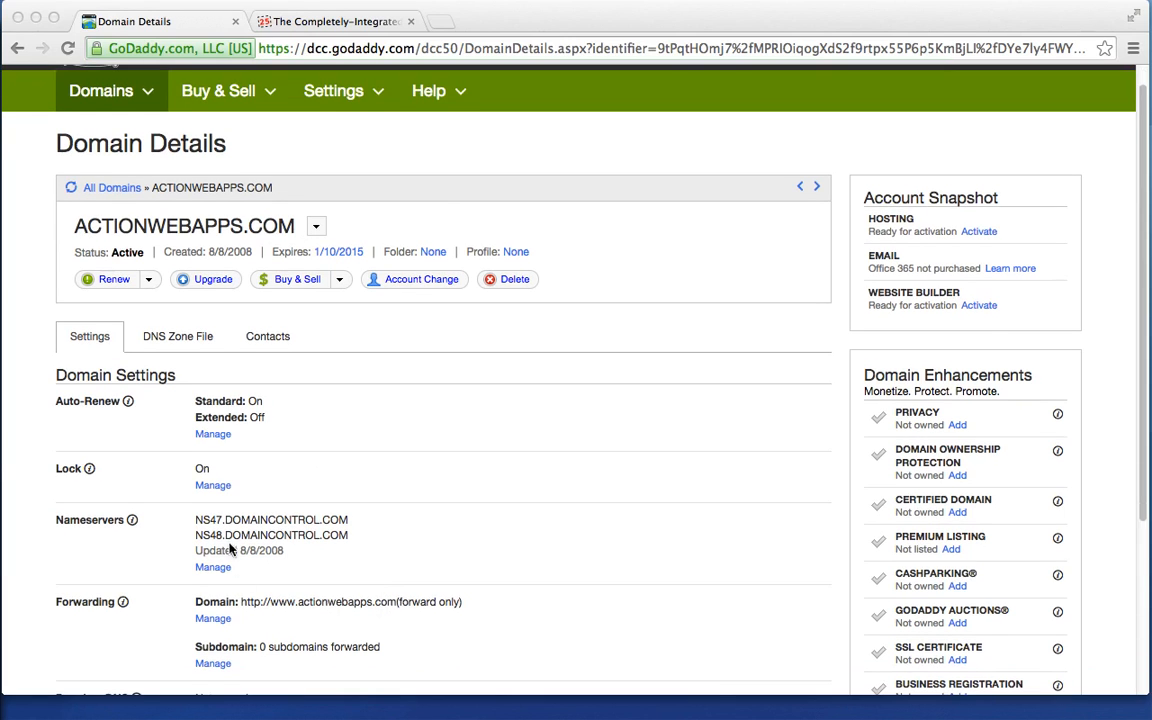
scroll(147, 488, down, 2)
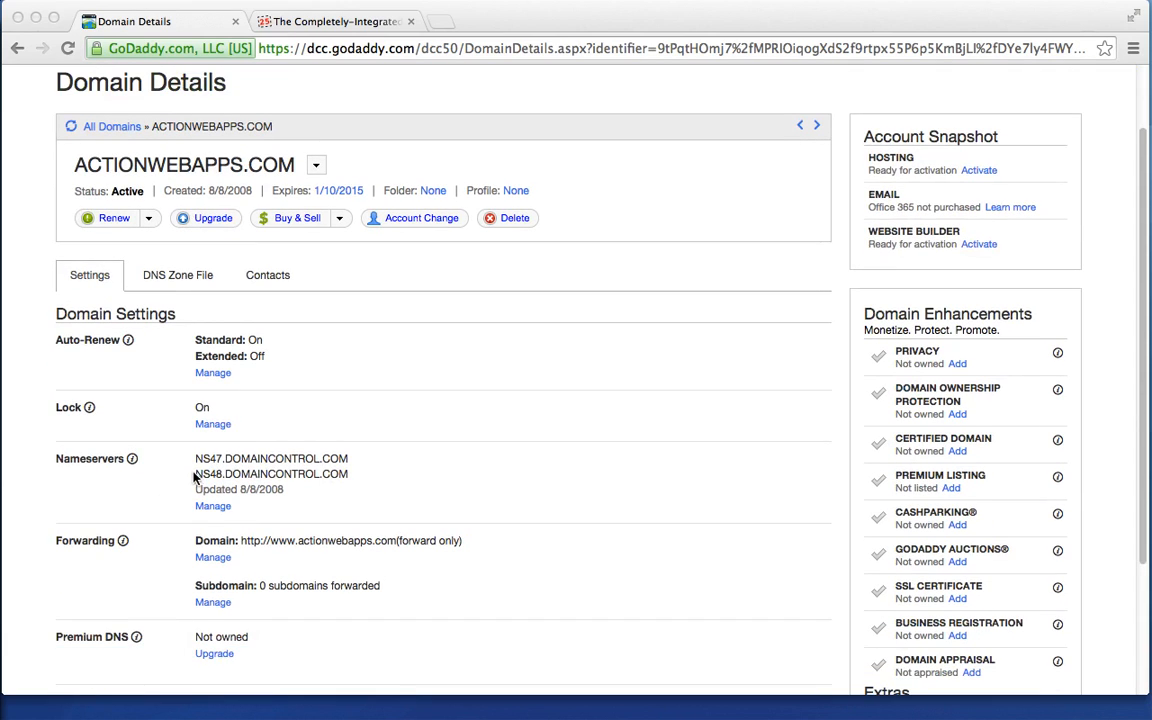
click(207, 561)
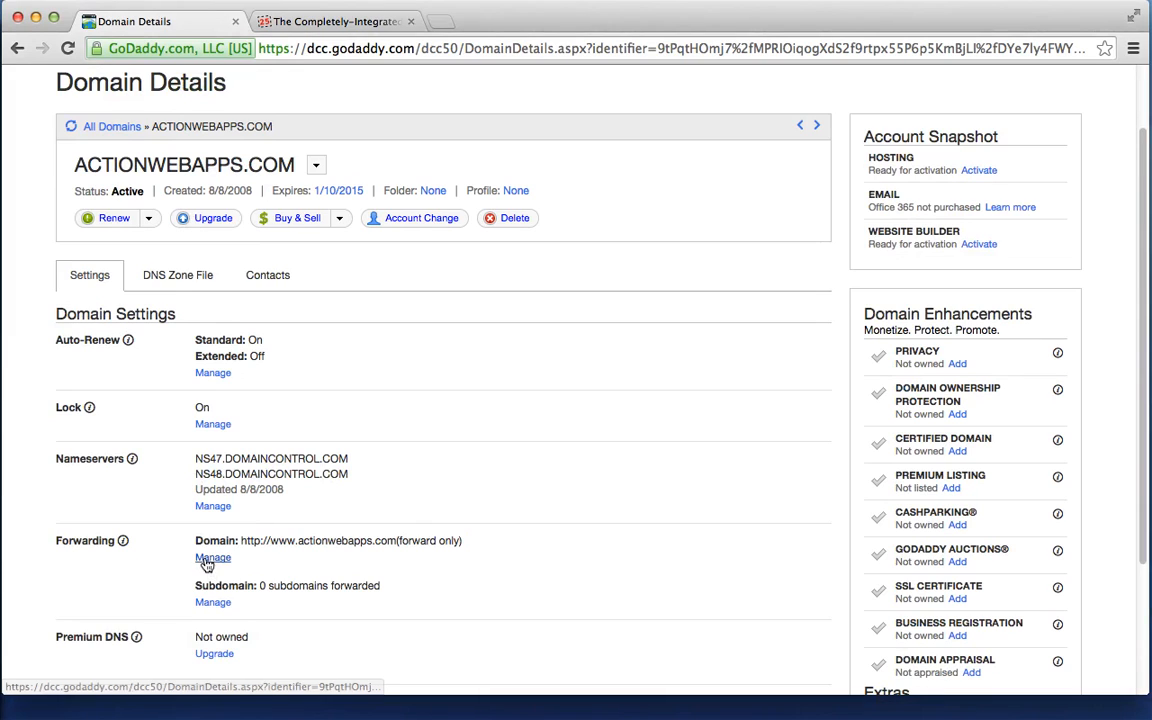
click(212, 558)
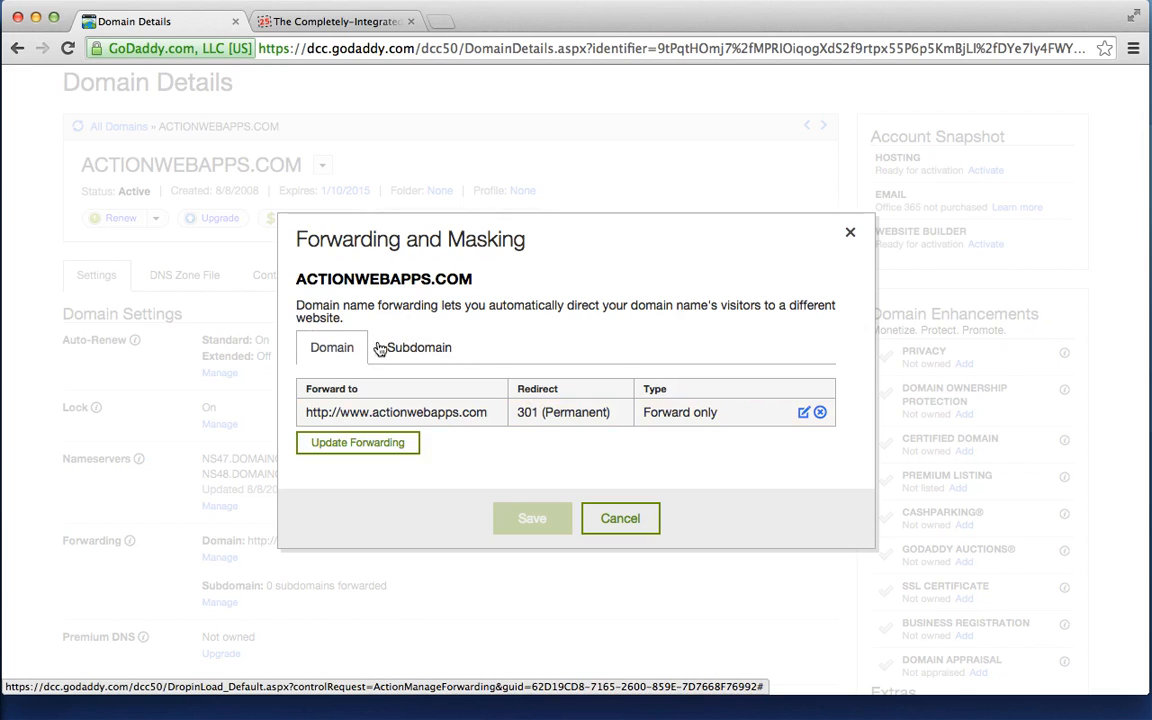
click(417, 347)
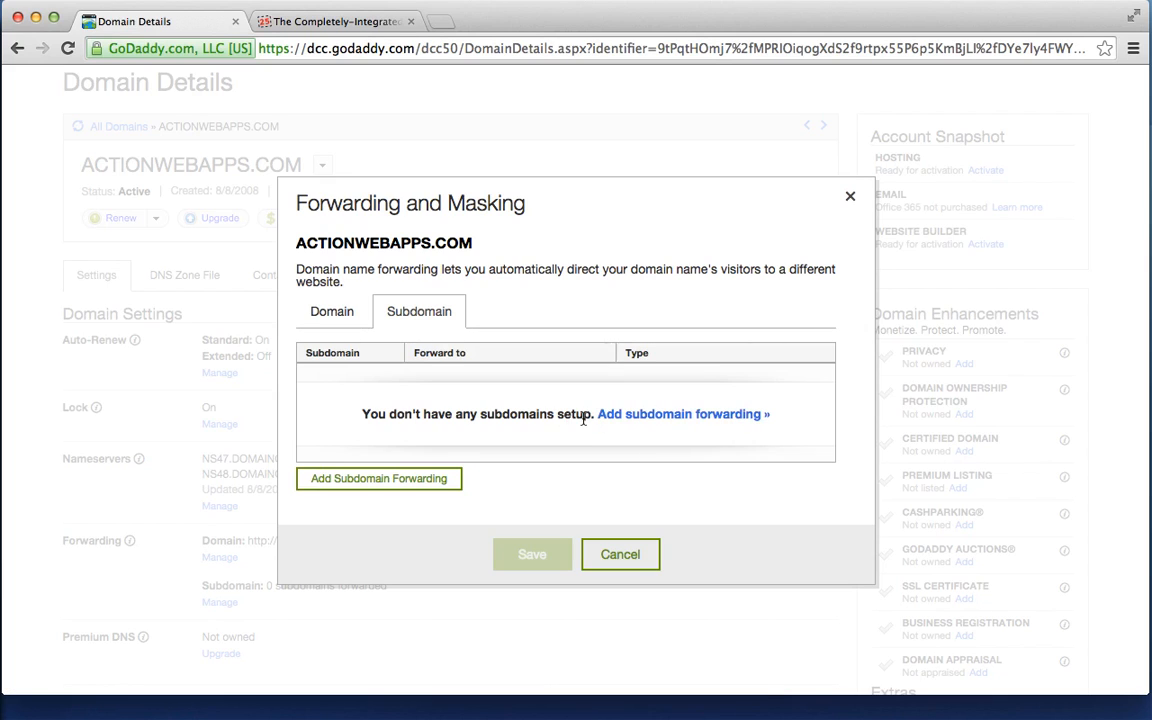
click(329, 318)
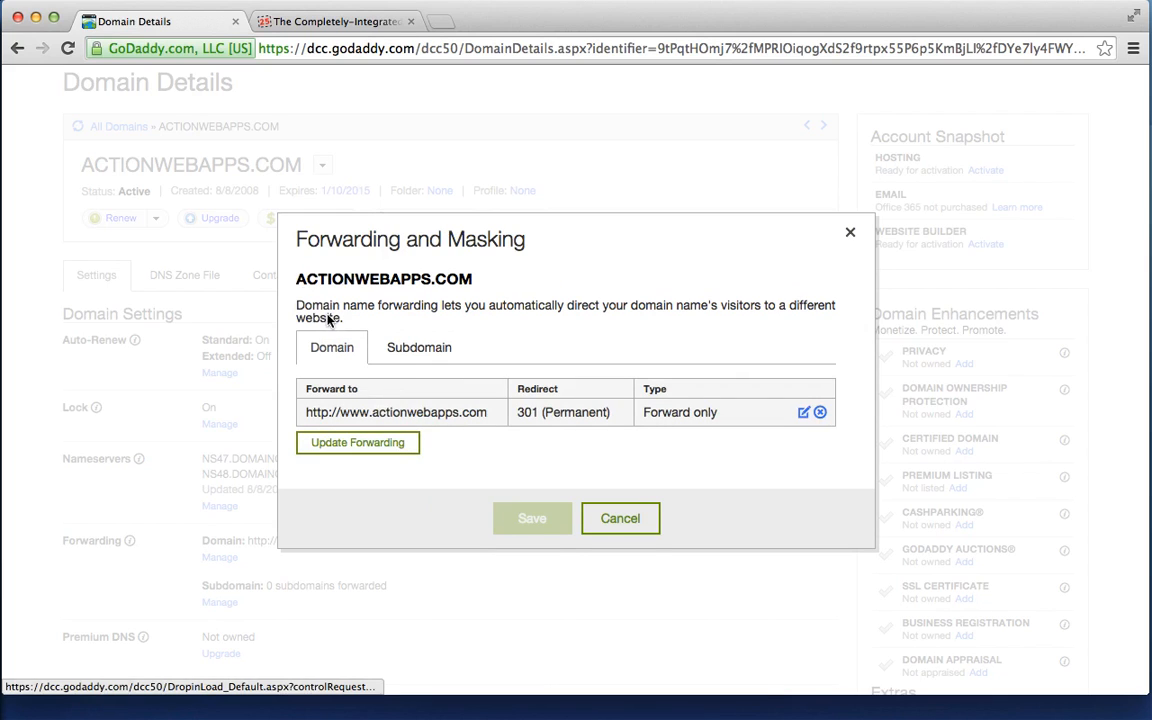
click(604, 519)
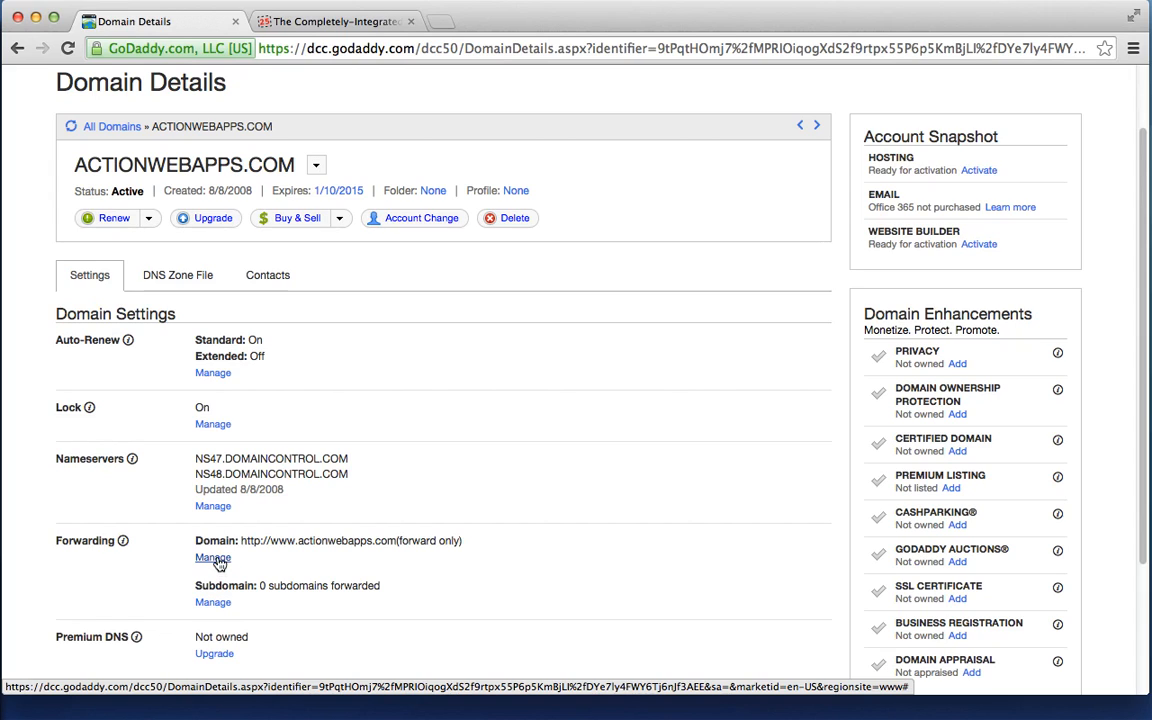
Examine the A (Host) and CName records in the domain's DNS zone file and open the www alias for editing
click(176, 284)
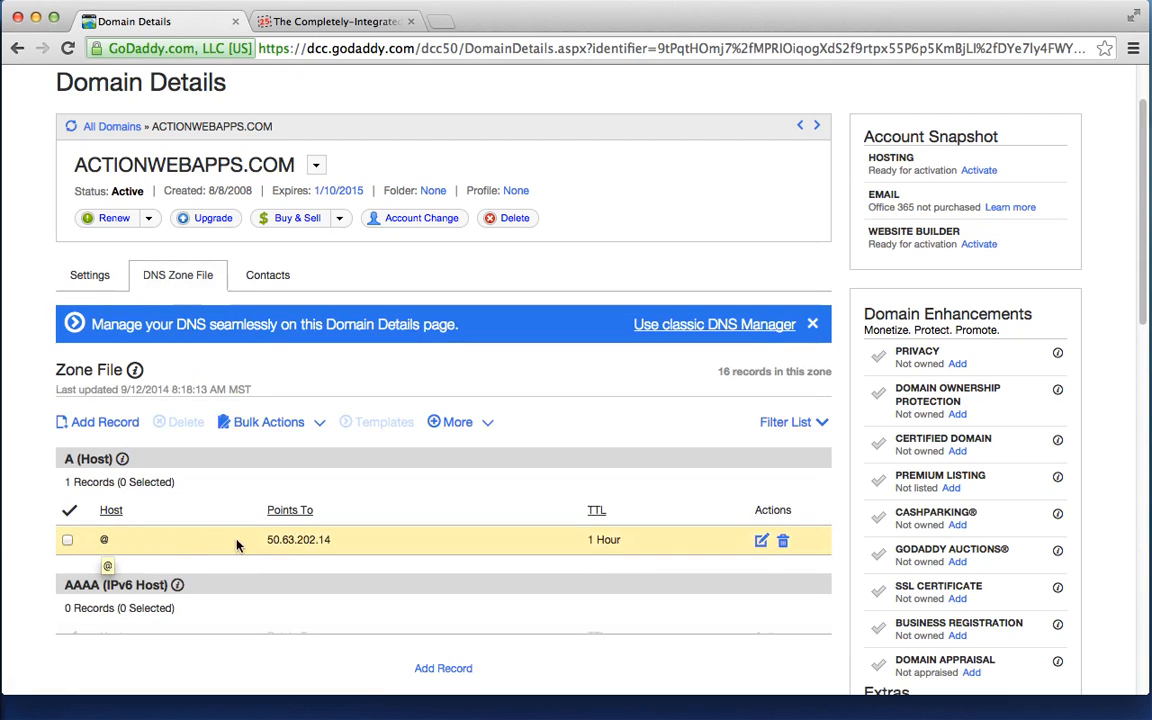
drag(331, 540, 267, 540)
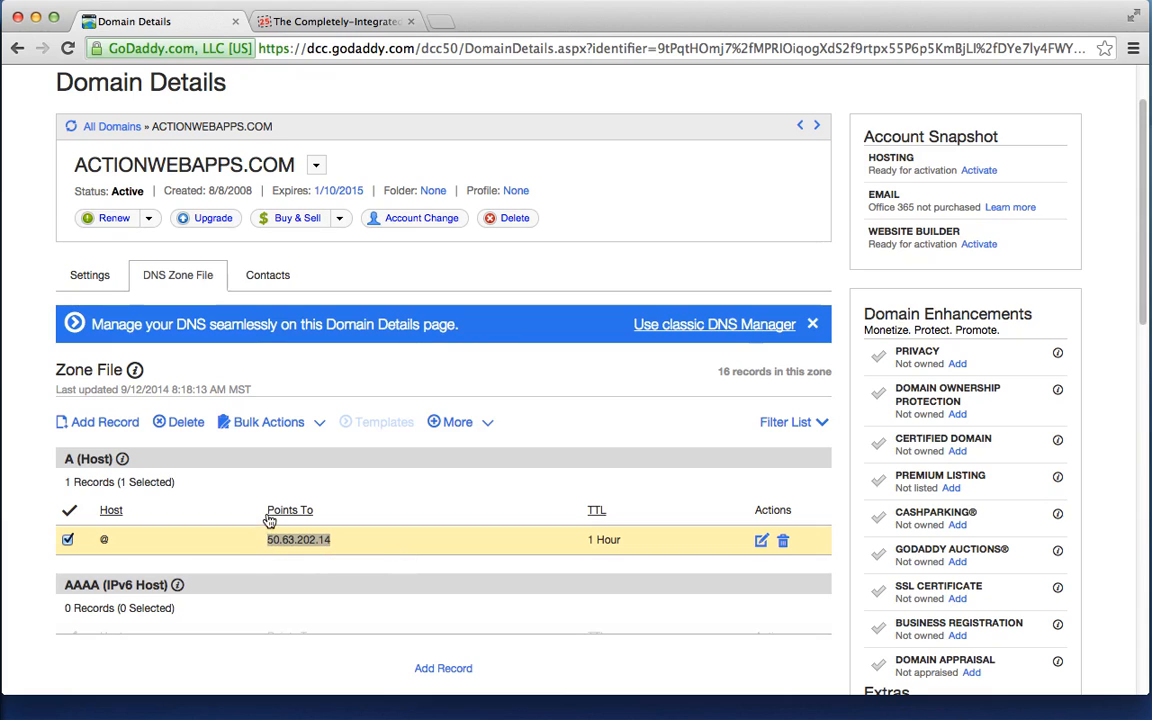
scroll(268, 520, down, 1)
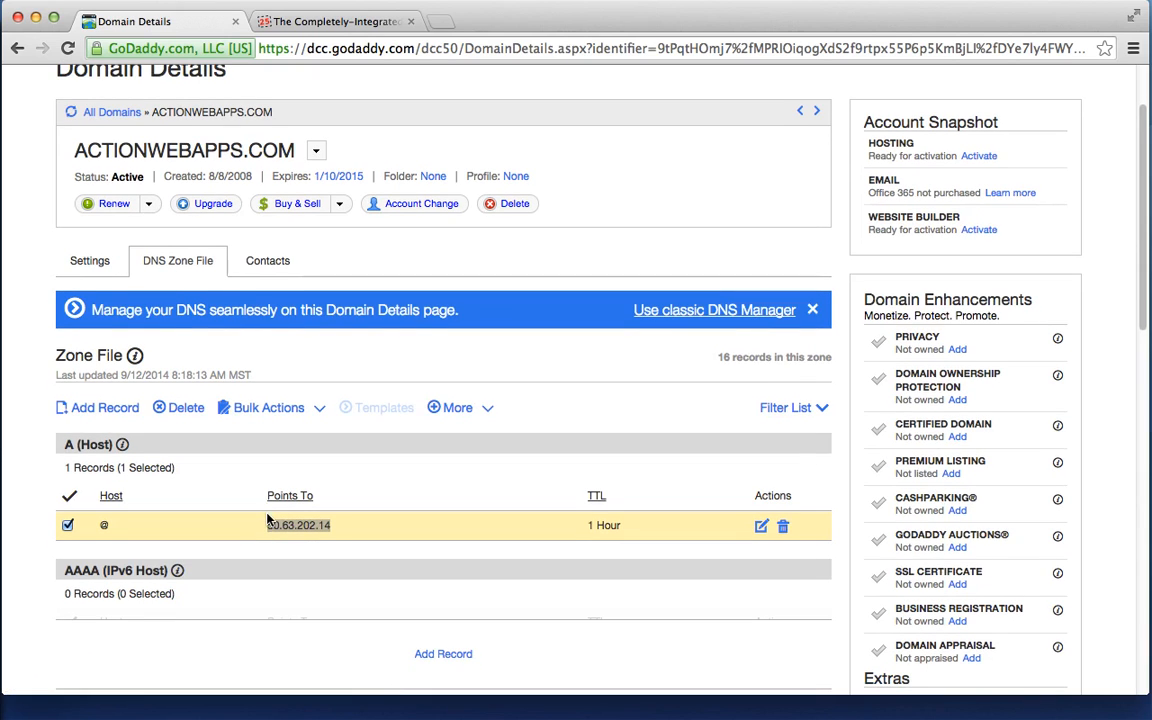
scroll(268, 519, down, 2)
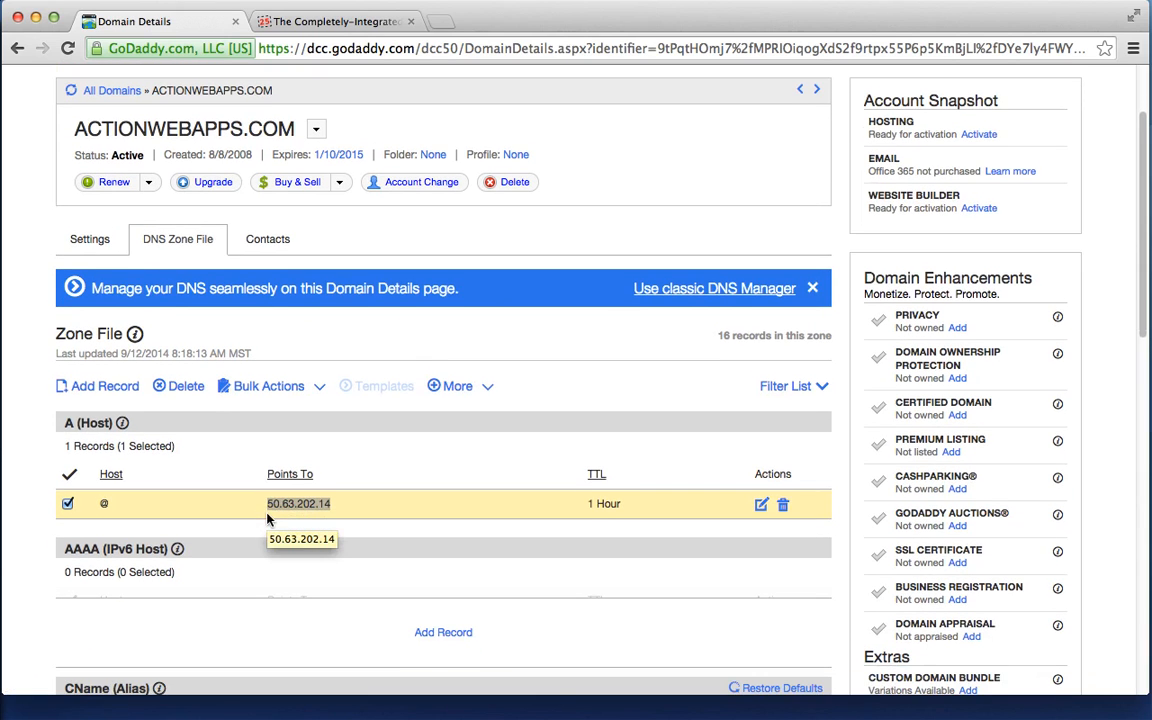
scroll(267, 518, down, 5)
scroll(267, 518, down, 10)
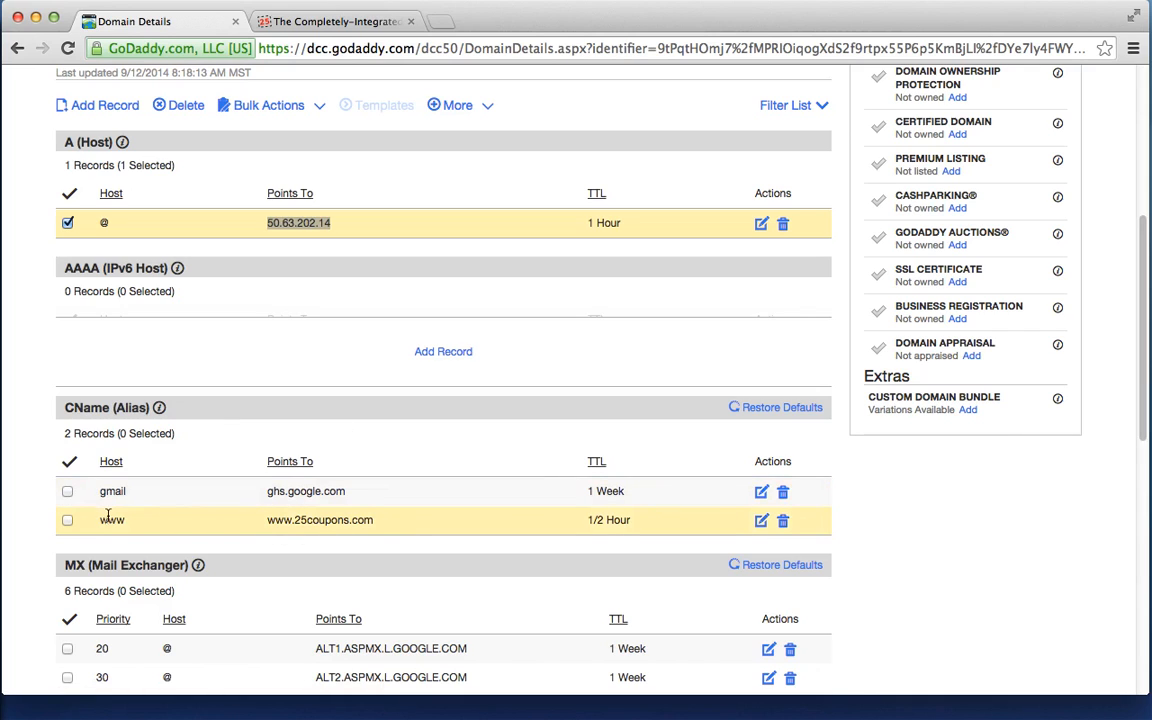
click(761, 521)
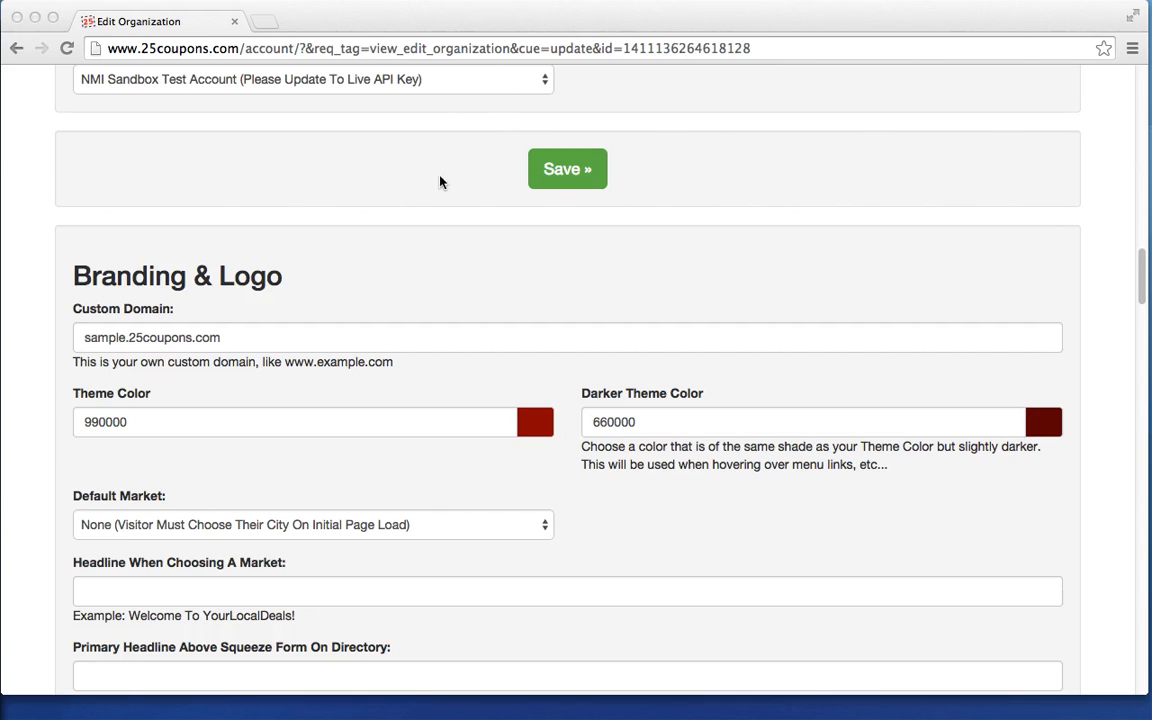
In 25Coupons, return to the dashboard and open the SampleDeals organization for editing at its Branding & Logo section
scroll(413, 195, up, 15)
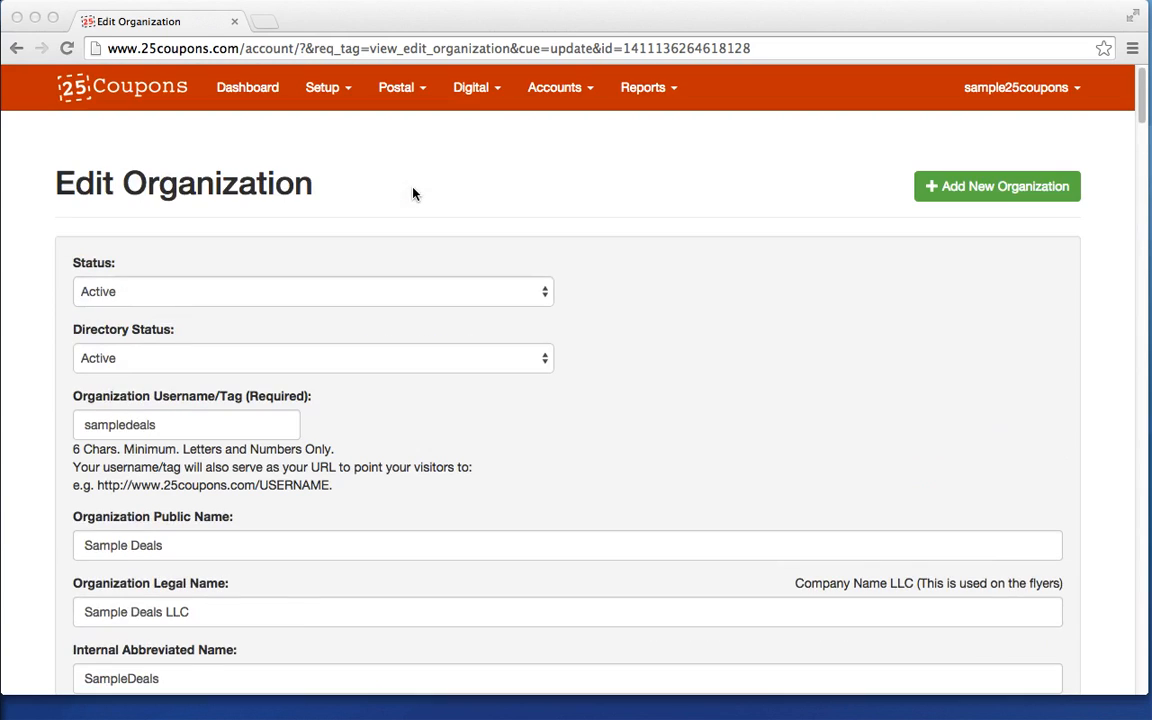
click(240, 90)
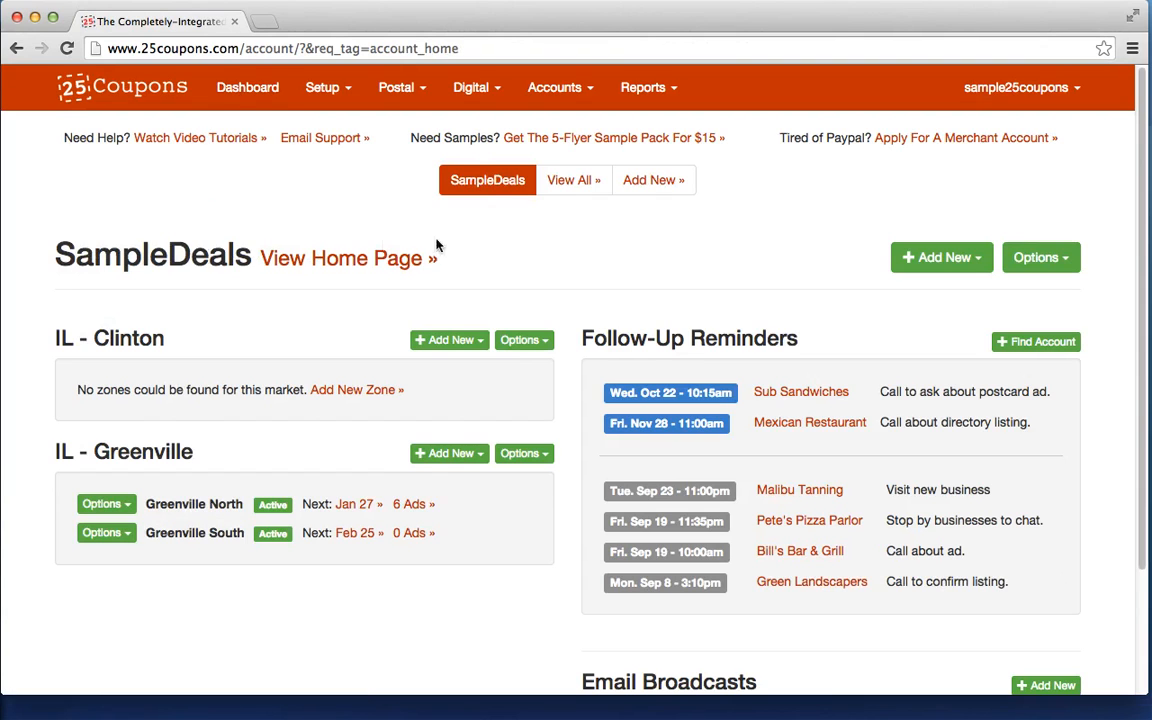
click(1043, 262)
click(1031, 329)
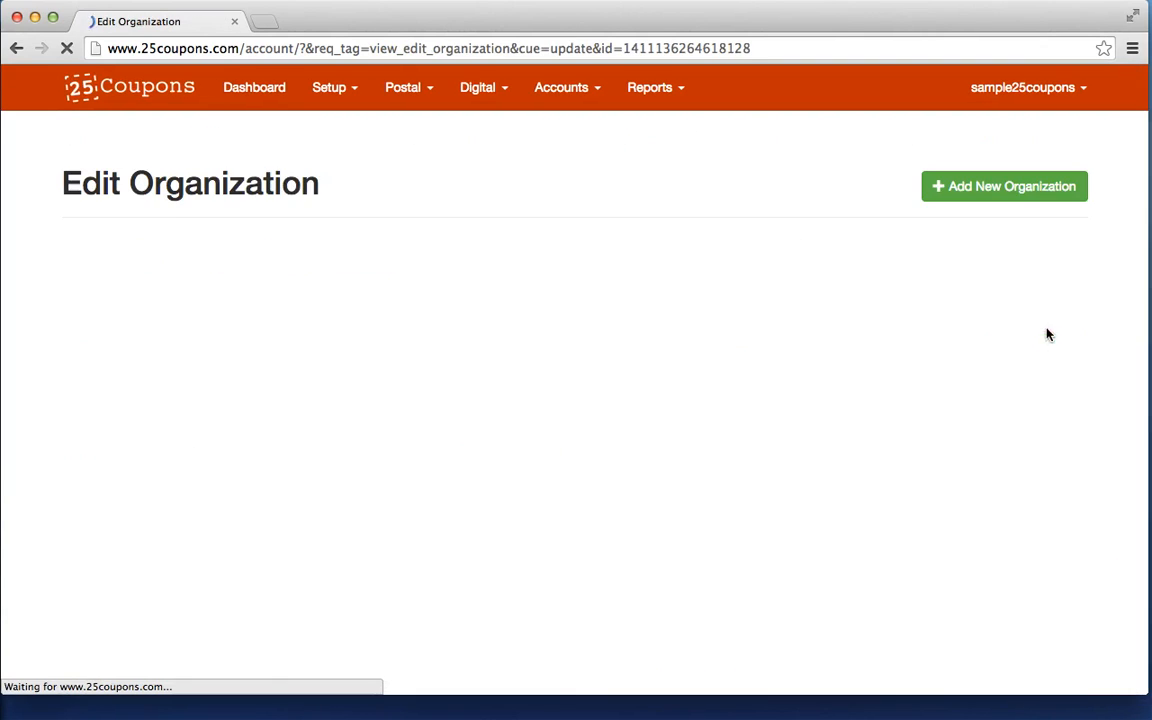
scroll(775, 305, down, 10)
scroll(770, 302, down, 15)
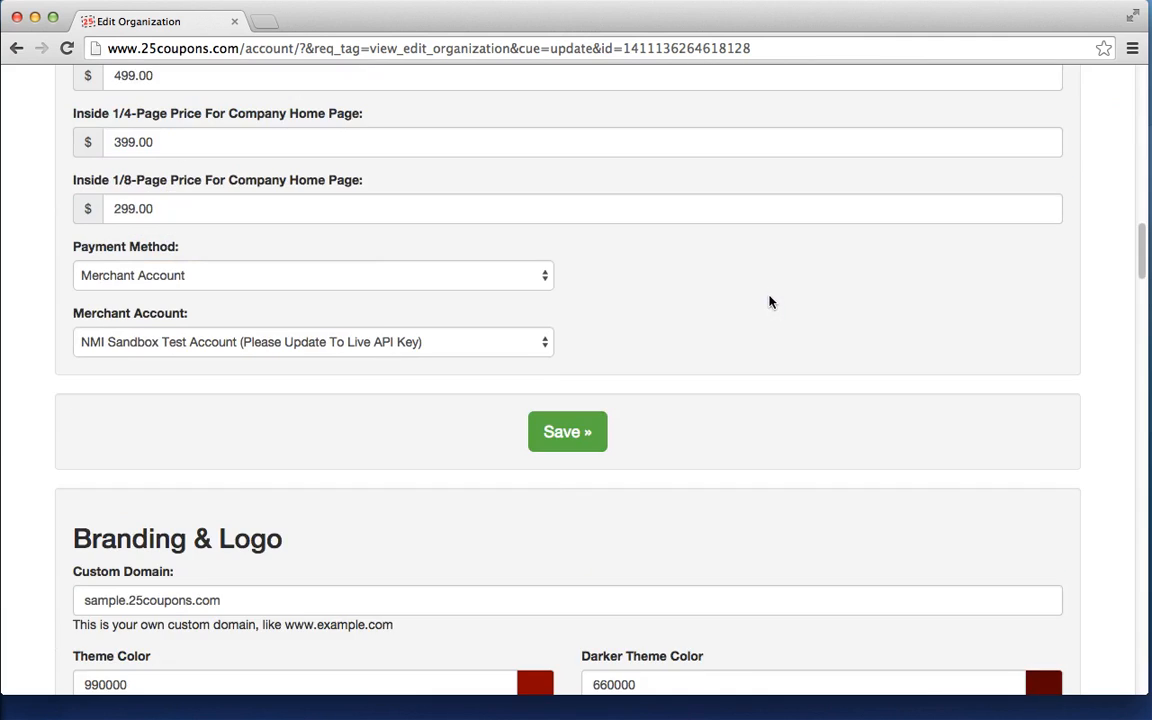
scroll(770, 302, down, 1)
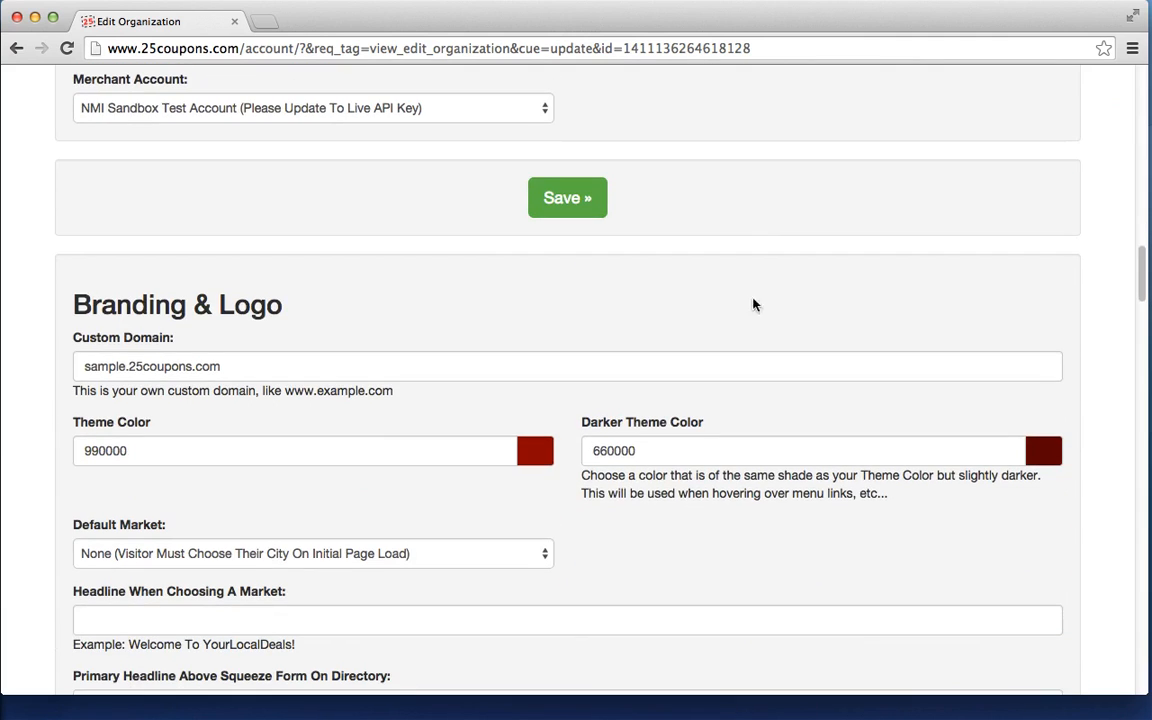
double_click(86, 367)
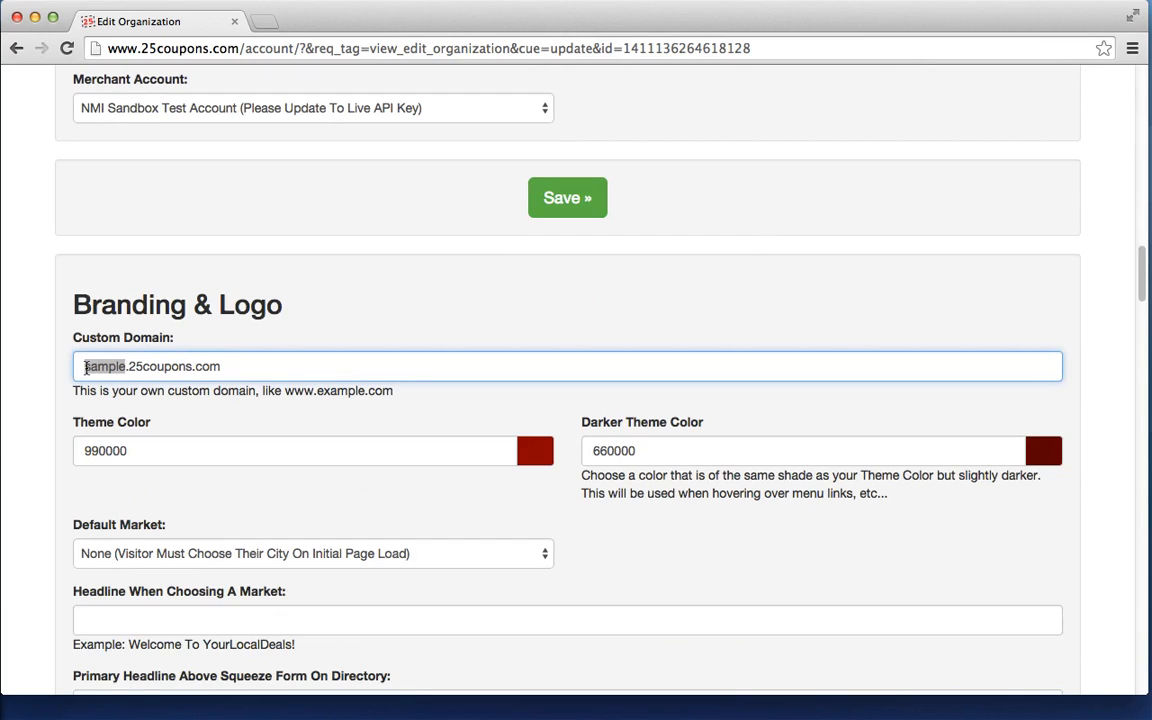
click(86, 368)
double_click(120, 367)
text(www)
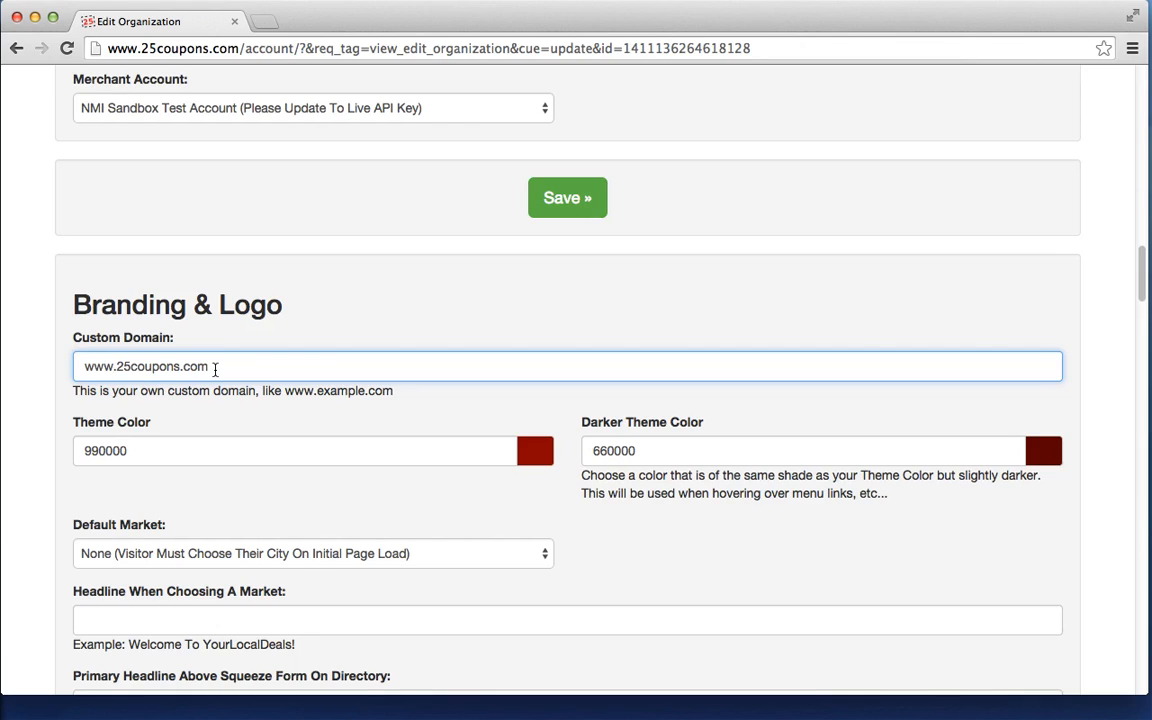
key(BackSpace)
key(BackSpace)
key(BackSpace)
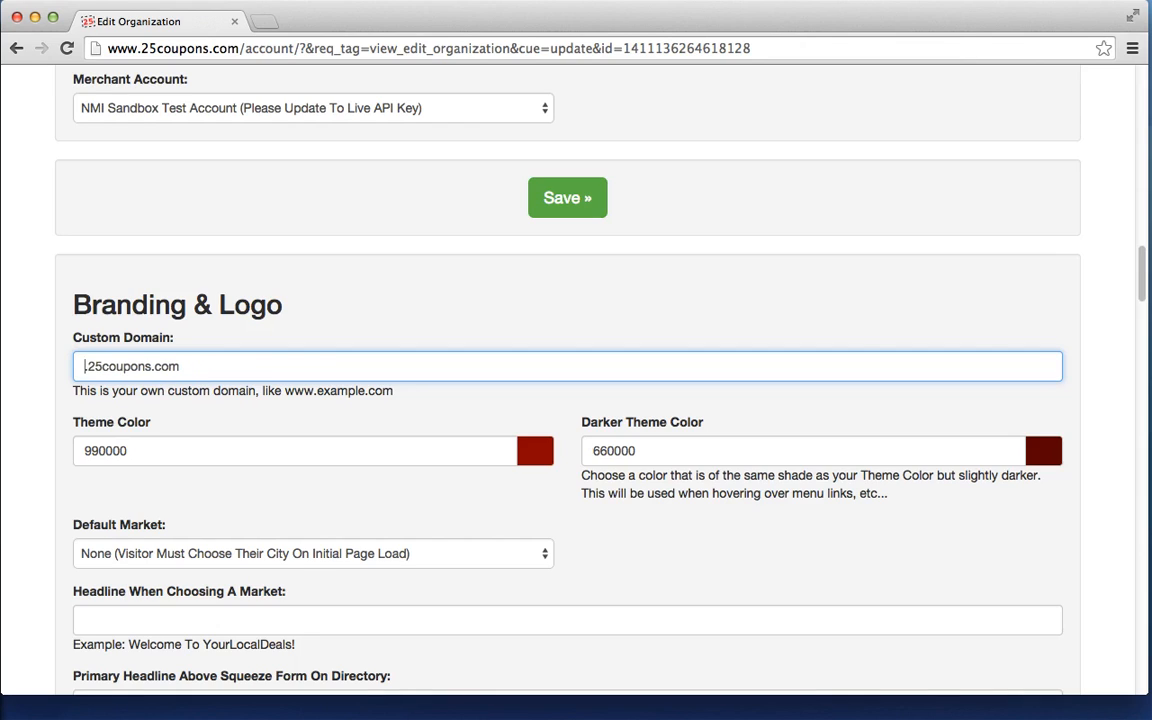
key(Delete)
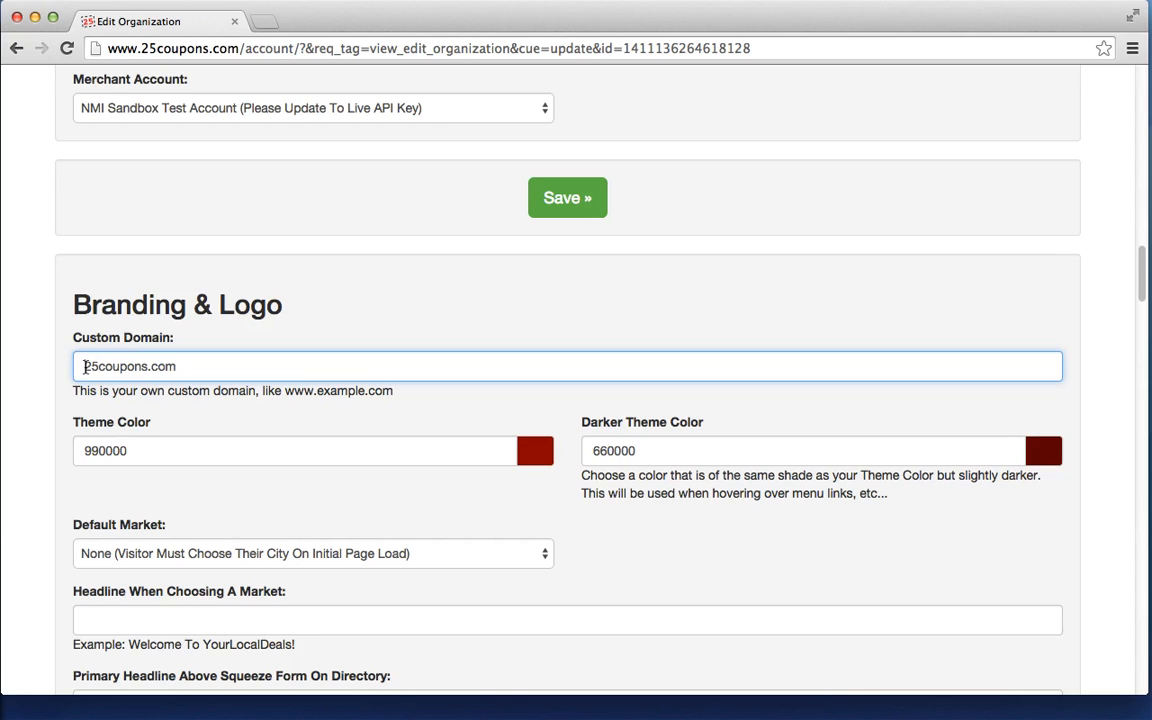
text(www.)
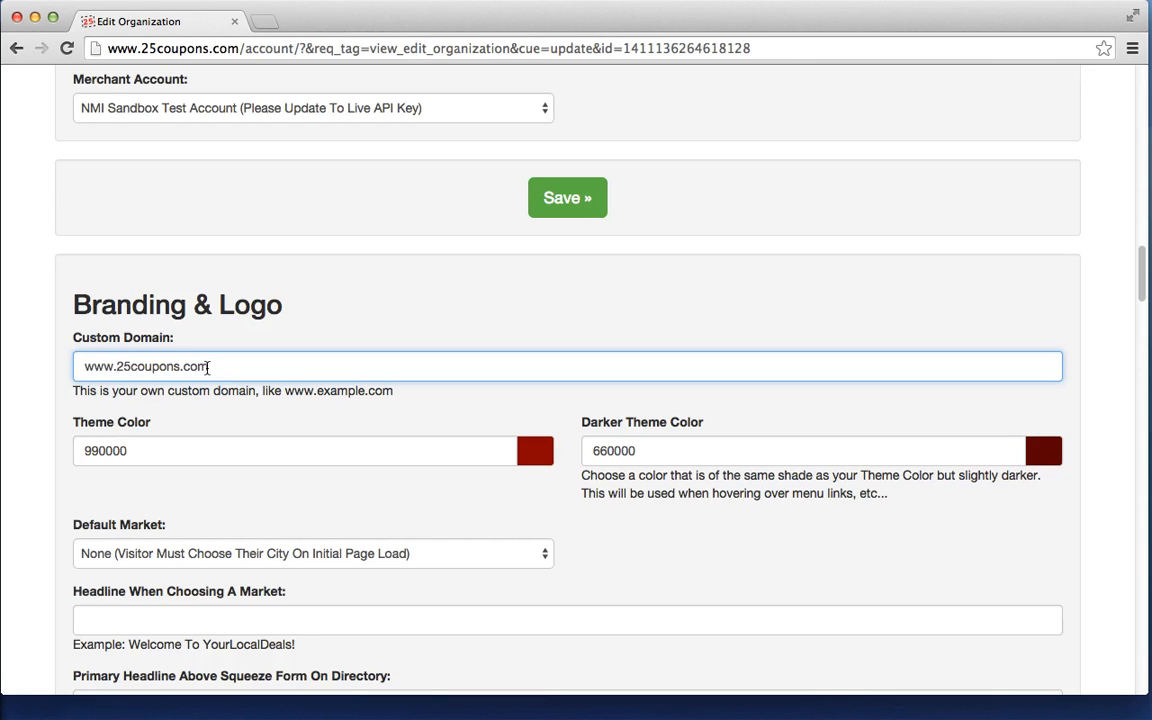
drag(215, 367, 84, 370)
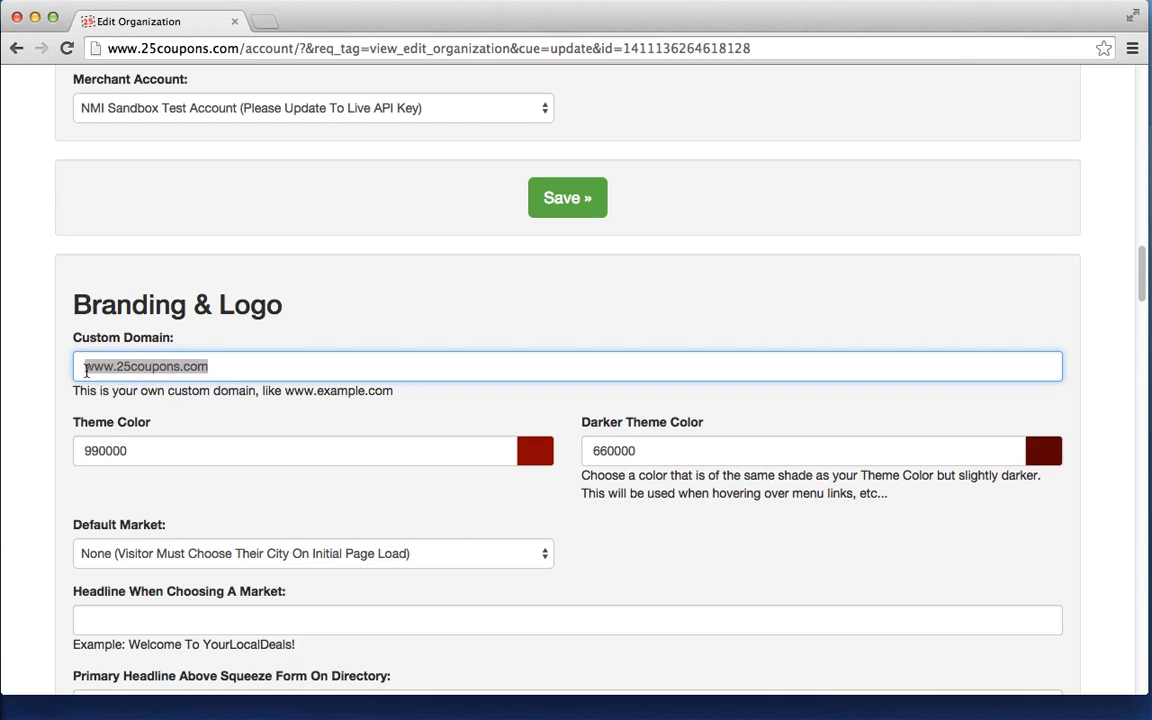
double_click(124, 365)
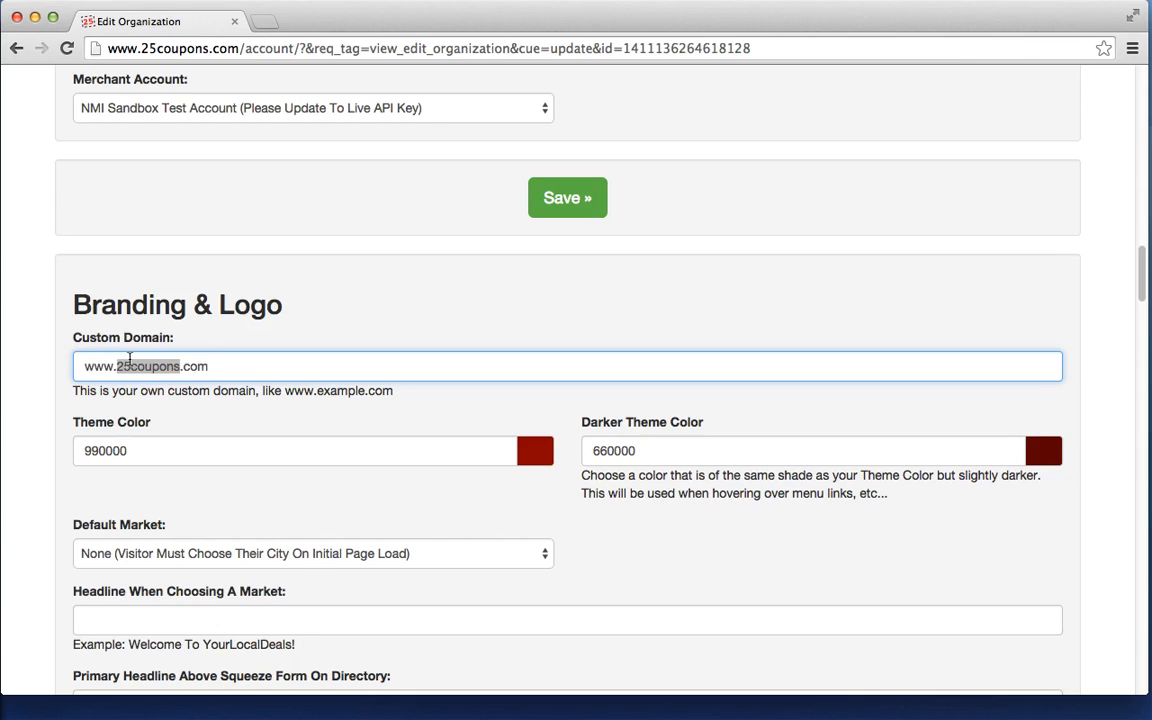
text(yoursampledals)
key(BackSpace)
key(BackSpace)
key(BackSpace)
text(eals)
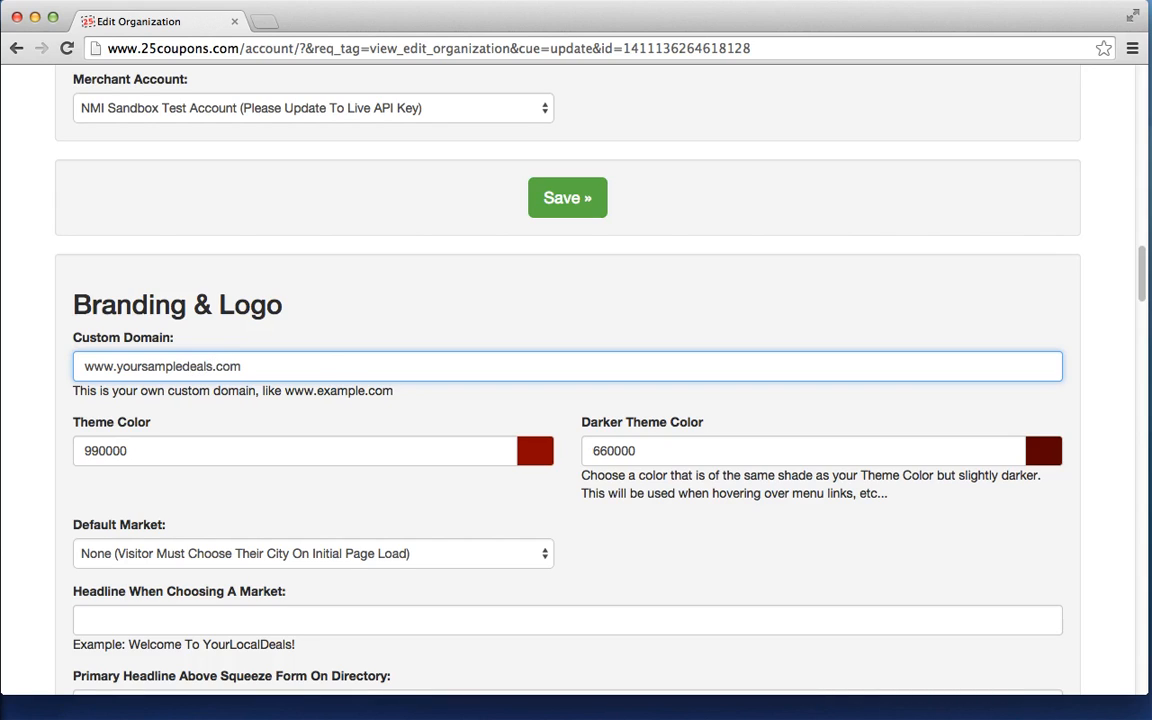